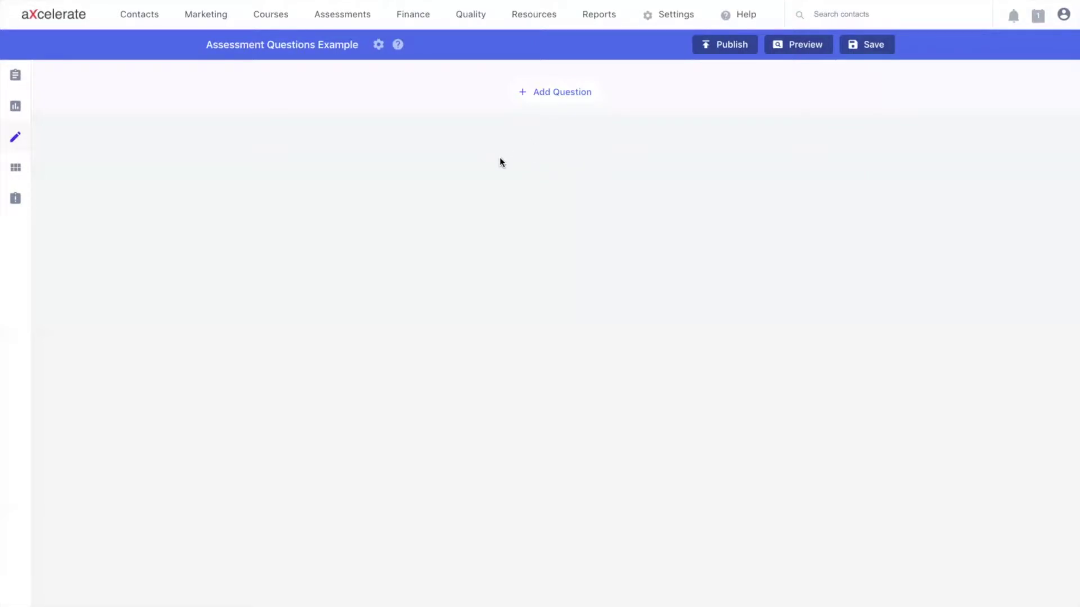
- Open the published Gap Text Example Assessment in authoring
left_click(14, 75)
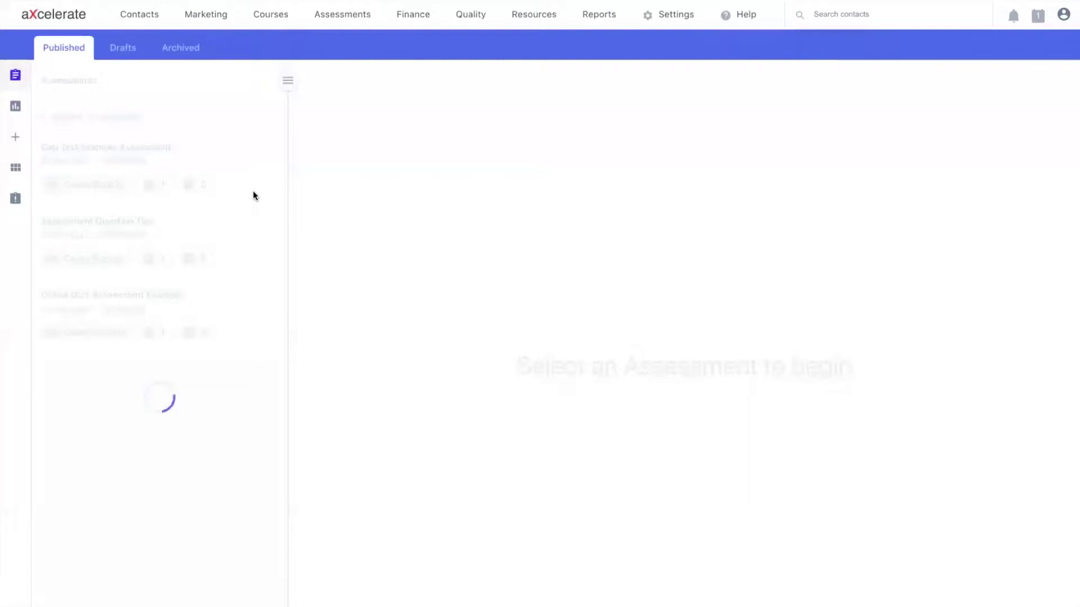
left_click(200, 162)
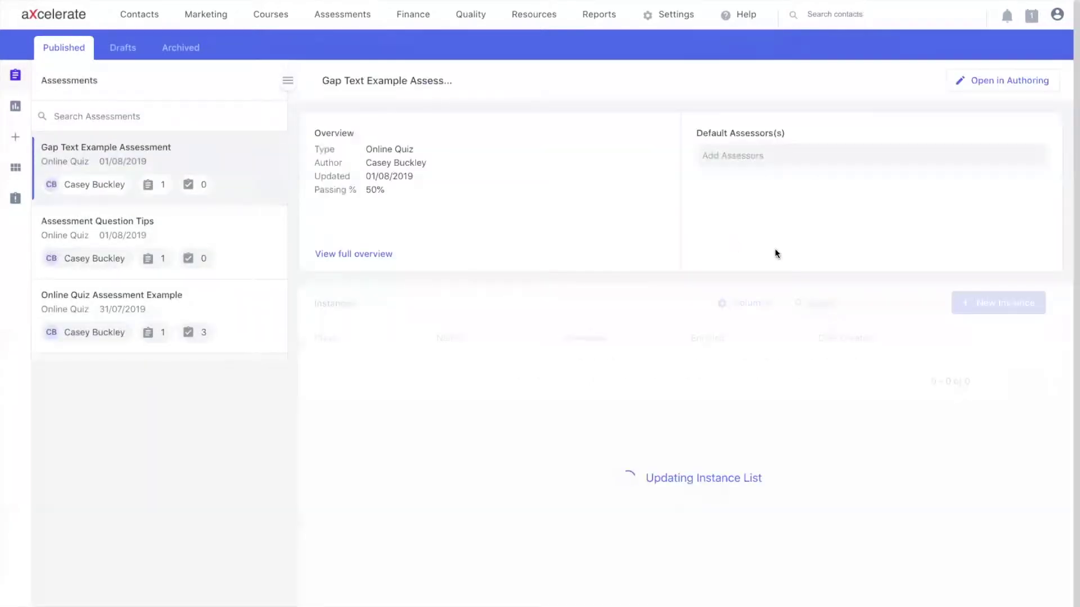
left_click(993, 85)
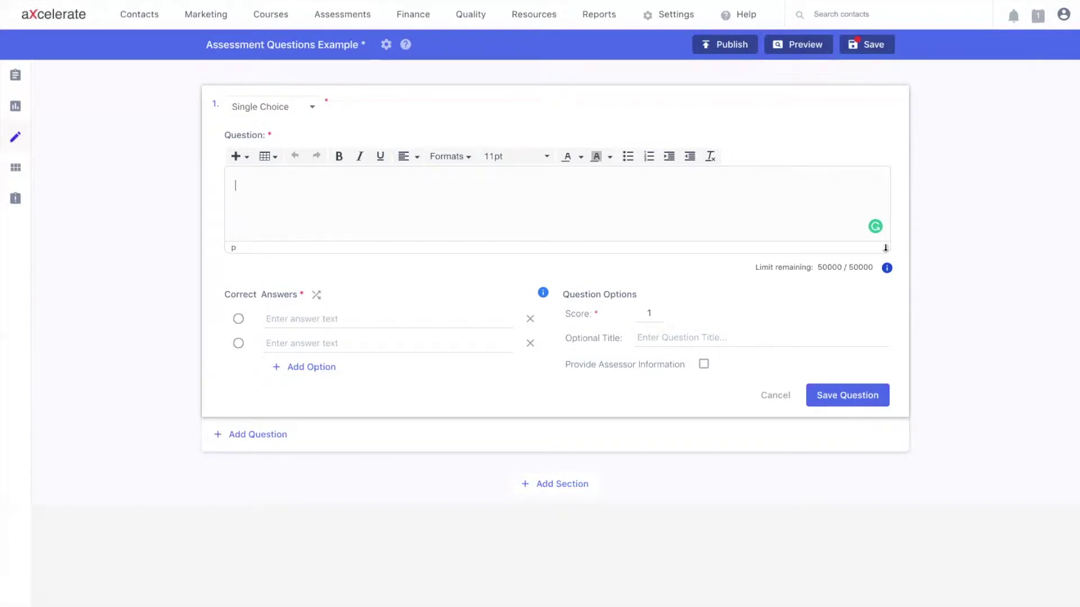
- Enlarge the question's text area and bring up the embed-code entry for inserting media
left_click_drag(885, 248, 877, 442)
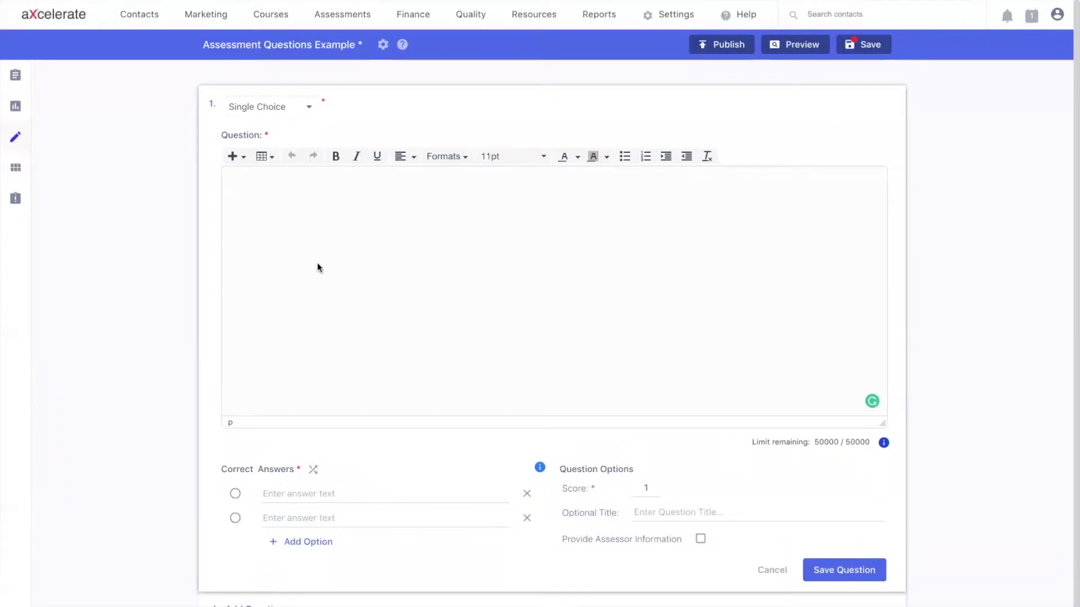
left_click(230, 176)
left_click(235, 160)
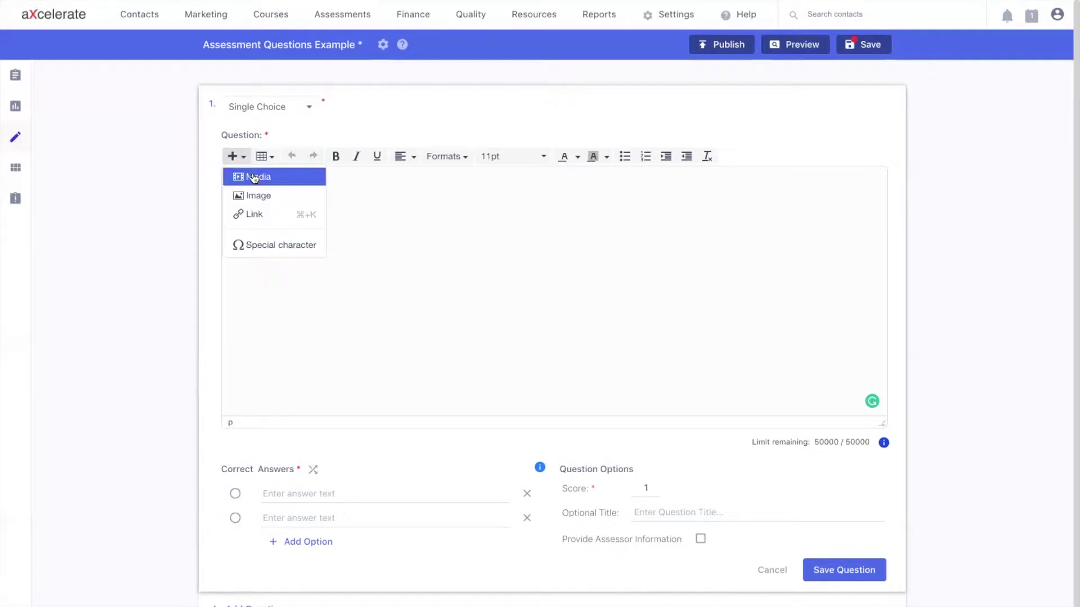
left_click(253, 178)
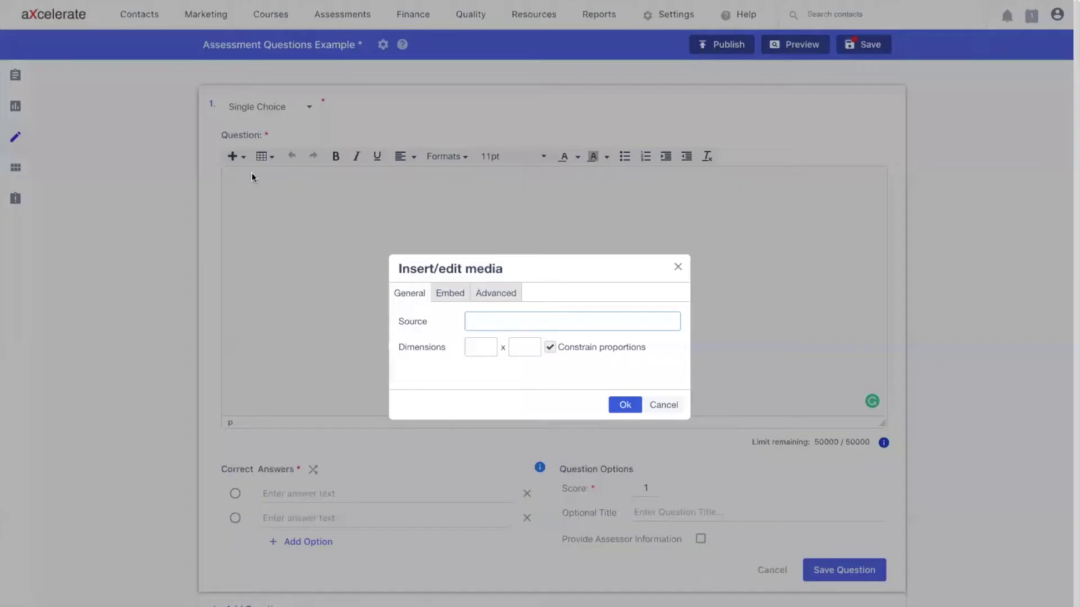
left_click(450, 303)
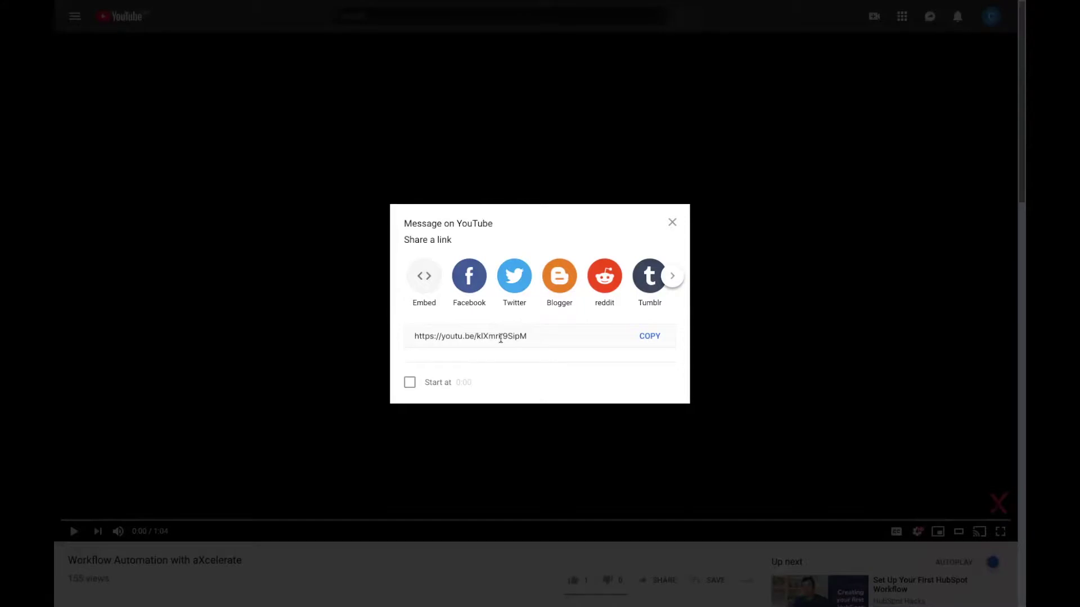
- Get the embed code of the YouTube video "Workflow Automation with aXcelerate" and embed the video in the aXcelerate question
left_click(419, 284)
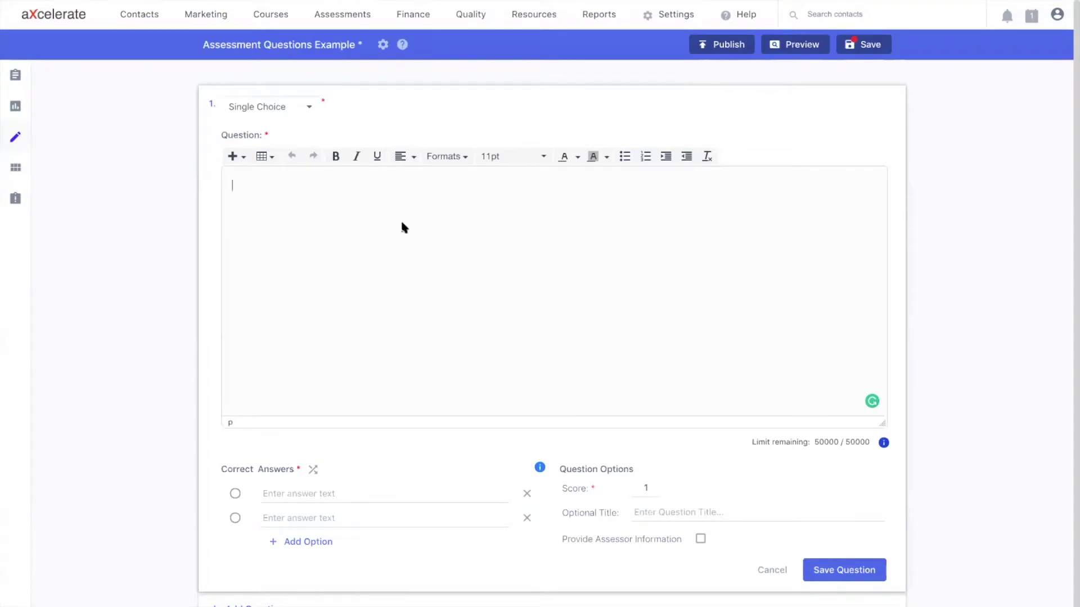
left_click(233, 157)
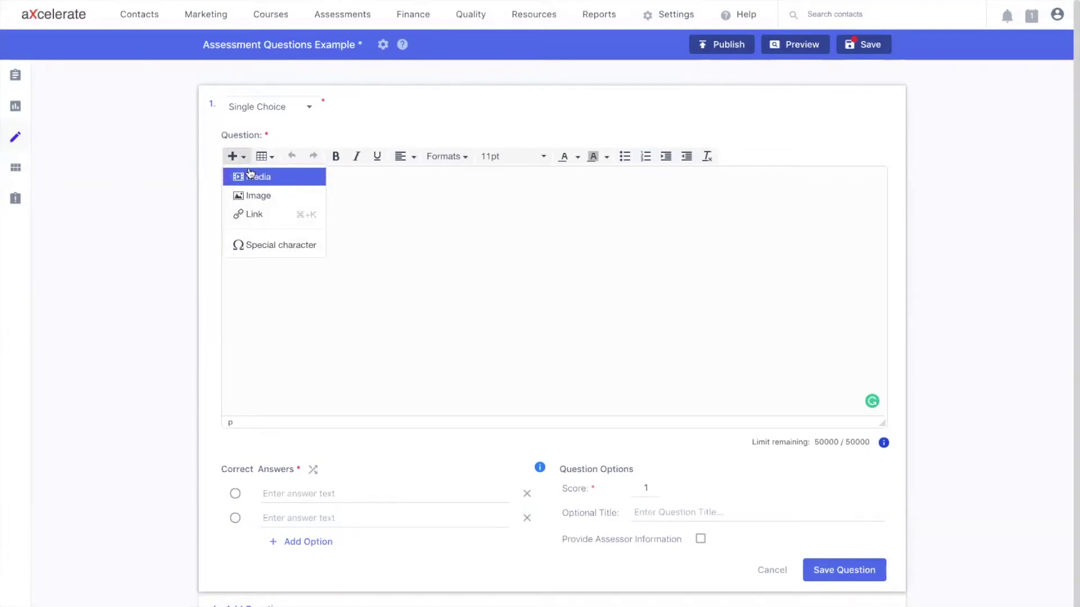
left_click(251, 175)
left_click(458, 301)
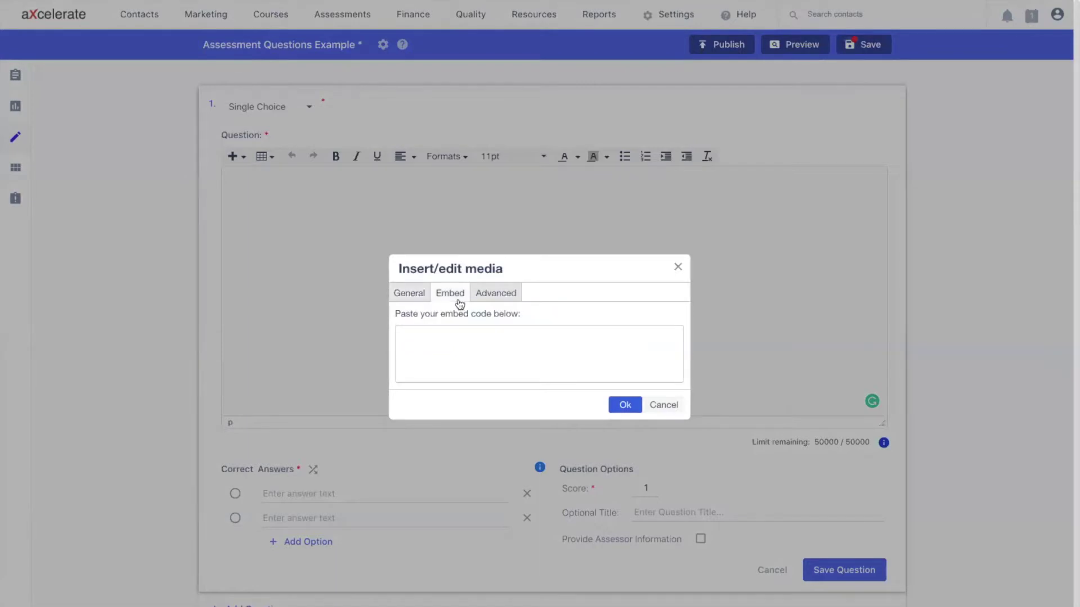
left_click(495, 349)
type("<iframe width=\"560\" height=\"315\" src=\"https://www.youtube.com/embed/klXmrk9SipM\" frameborder=\"0\" allow=\"accelerometer; autoplay; encrypted-media; gyroscope; picture-in-picture\" allowfullscreen></iframe>")
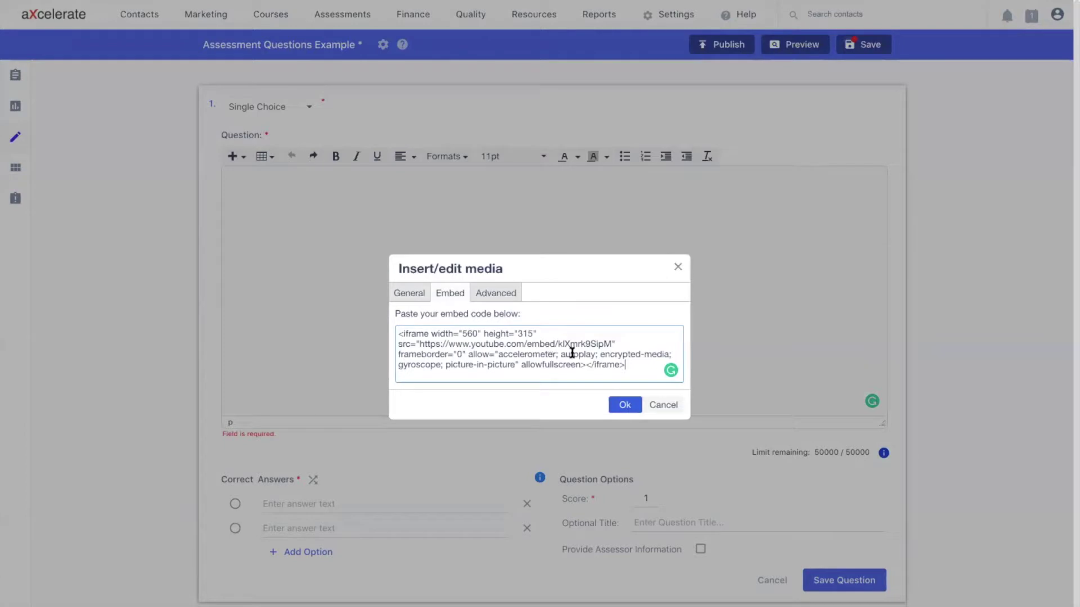
left_click(623, 403)
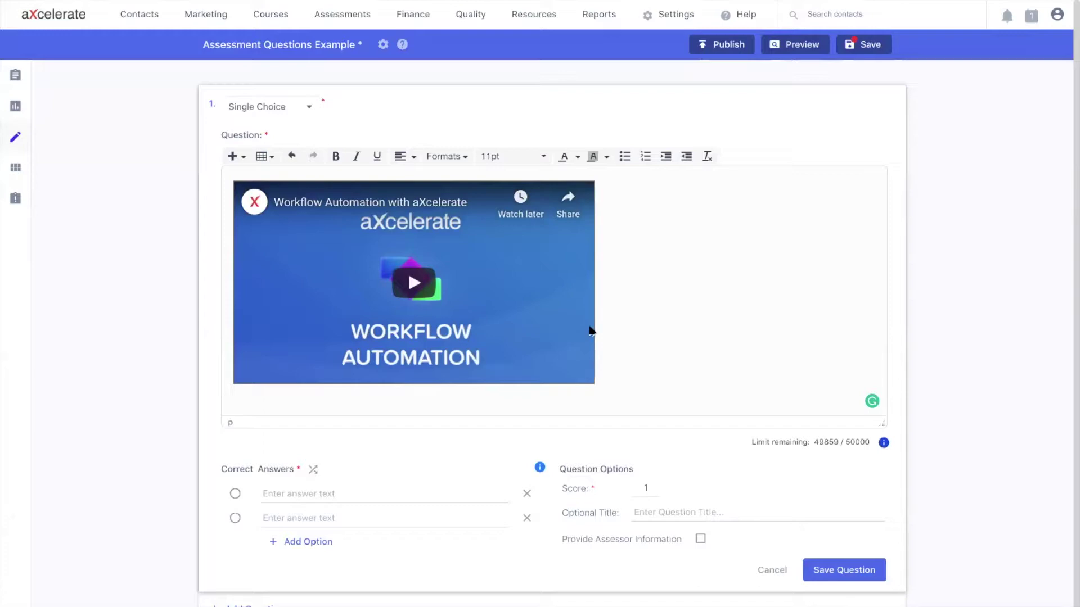
- Review the general and advanced media settings, including source, dimensions, alternative source and poster, and close them without changes
double_click(408, 270)
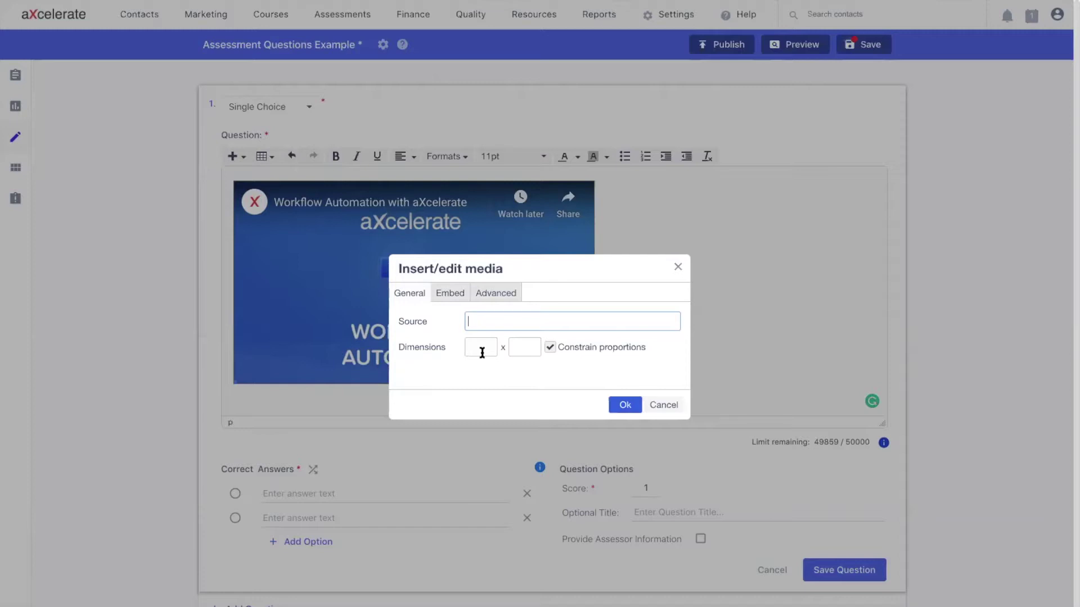
left_click(494, 294)
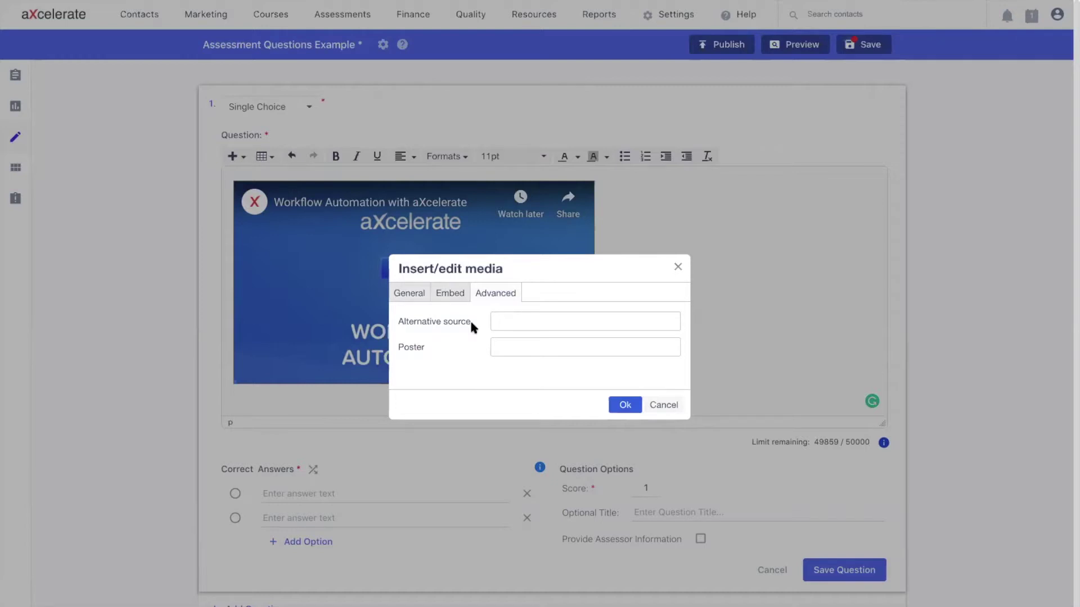
left_click(678, 266)
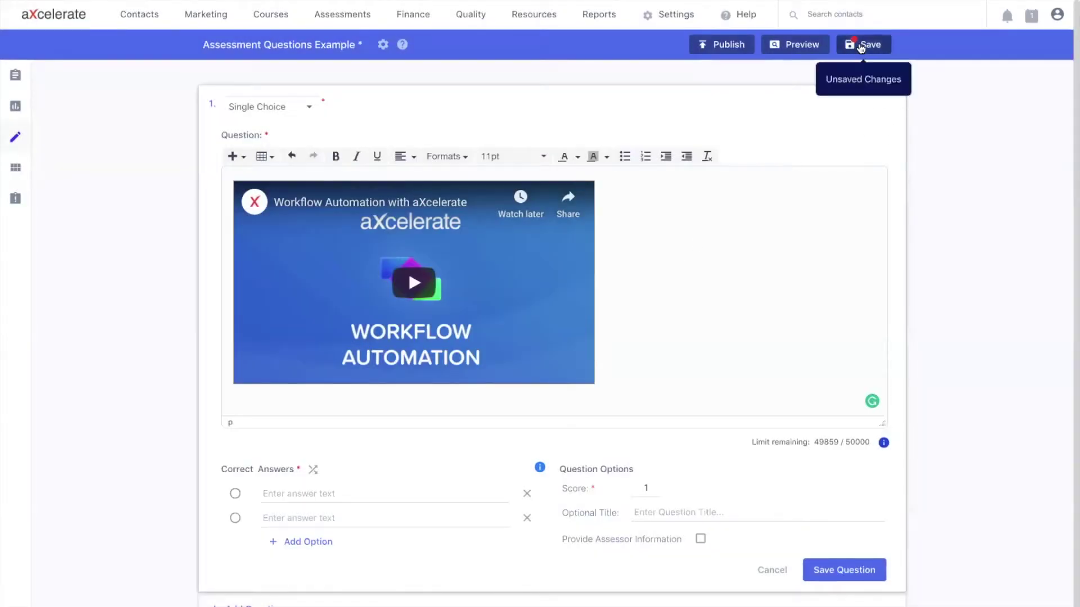
- Start the Assessment Questions Example as a learner to view the question containing the embedded video
key("F5")
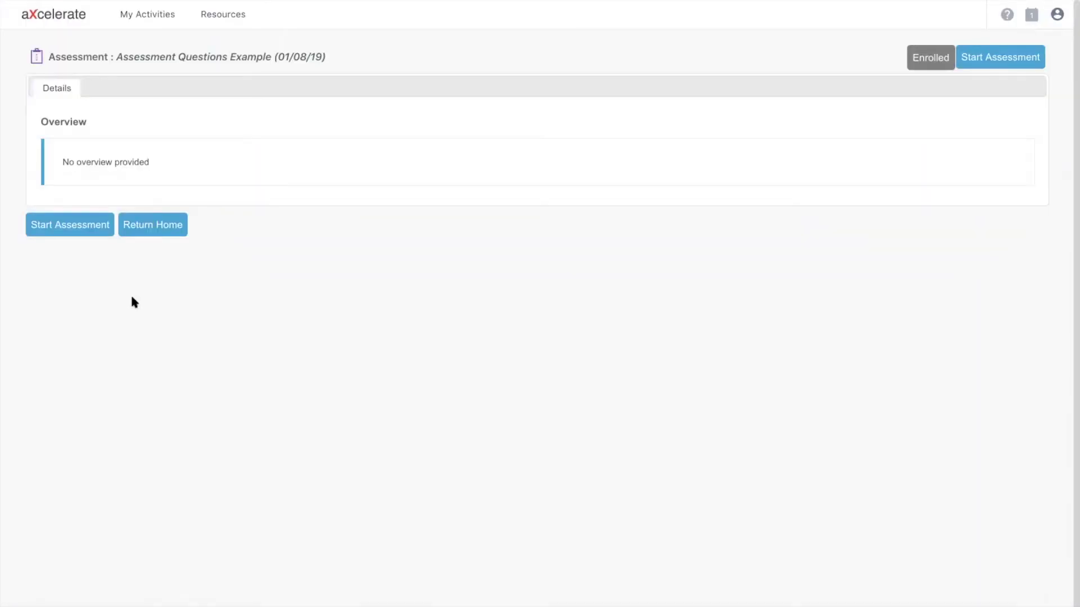
left_click(77, 230)
left_click(248, 214)
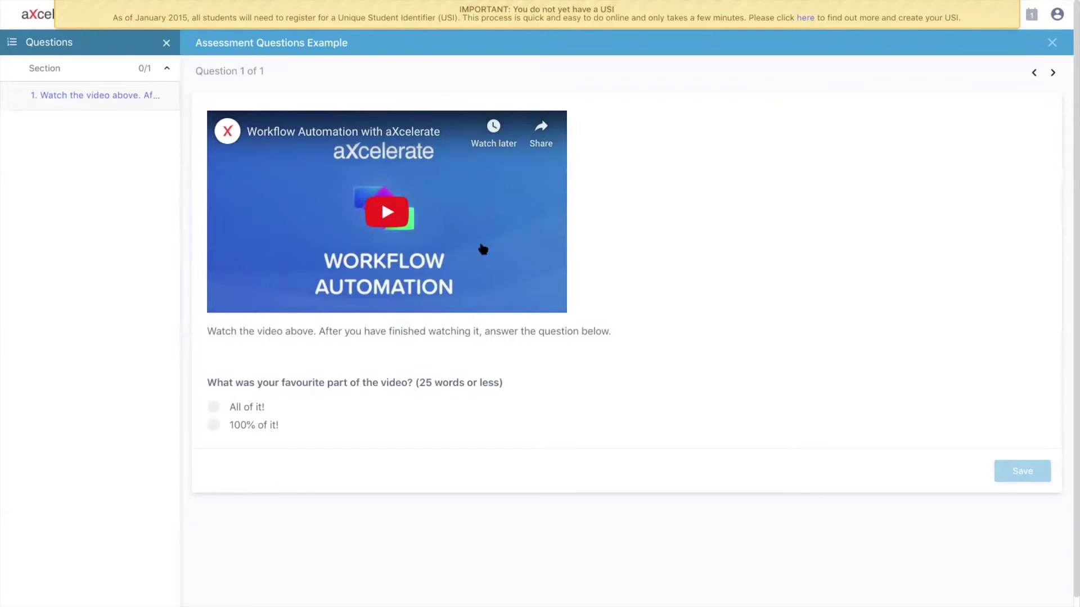
- Play and pause the embedded video, and choose "All of it!" as the answer
left_click(421, 212)
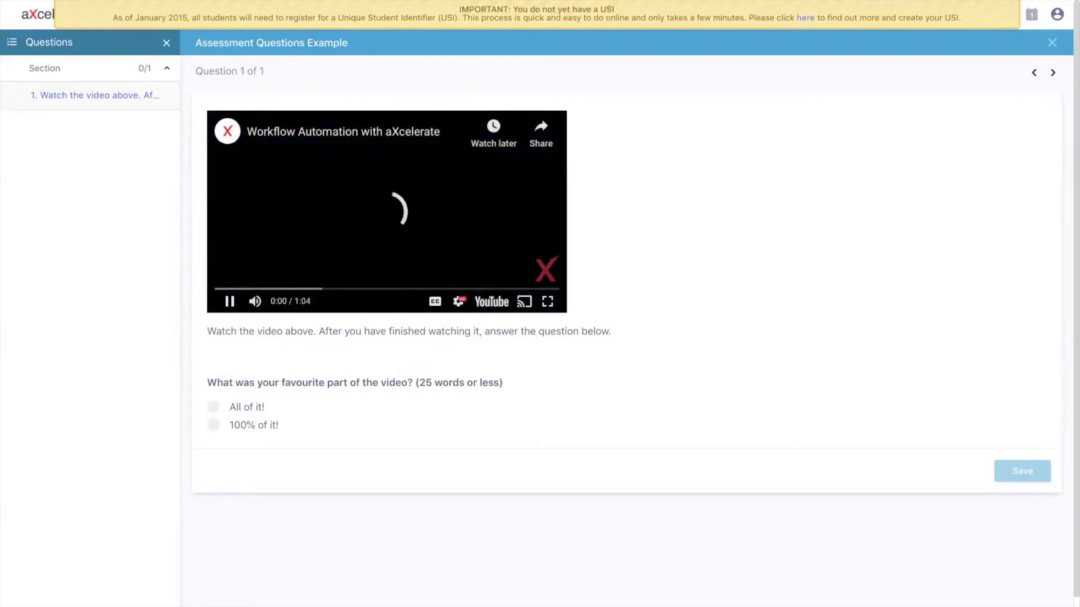
left_click(230, 301)
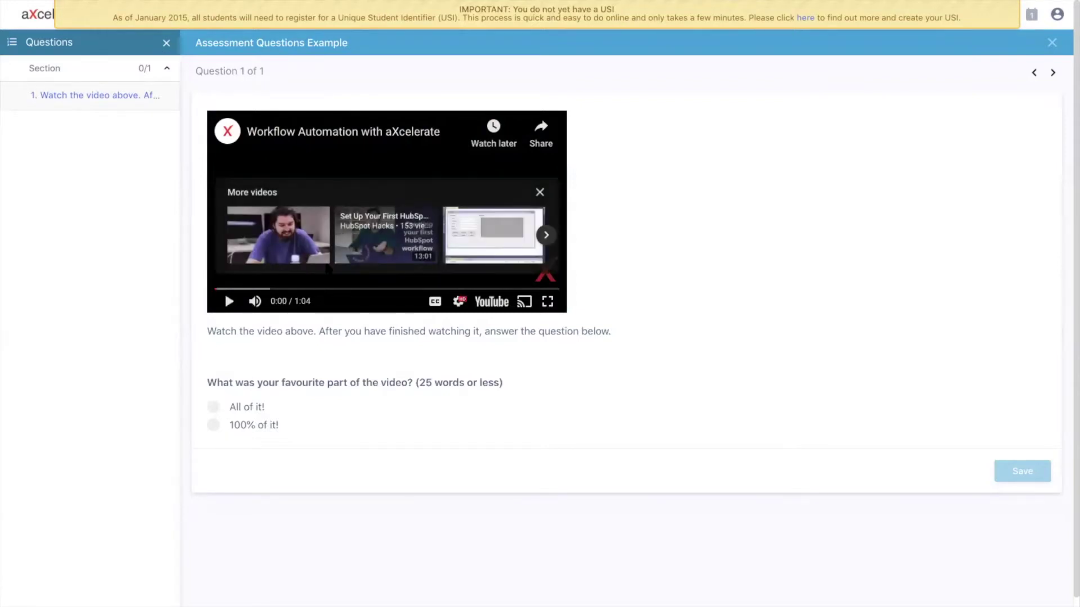
left_click(214, 408)
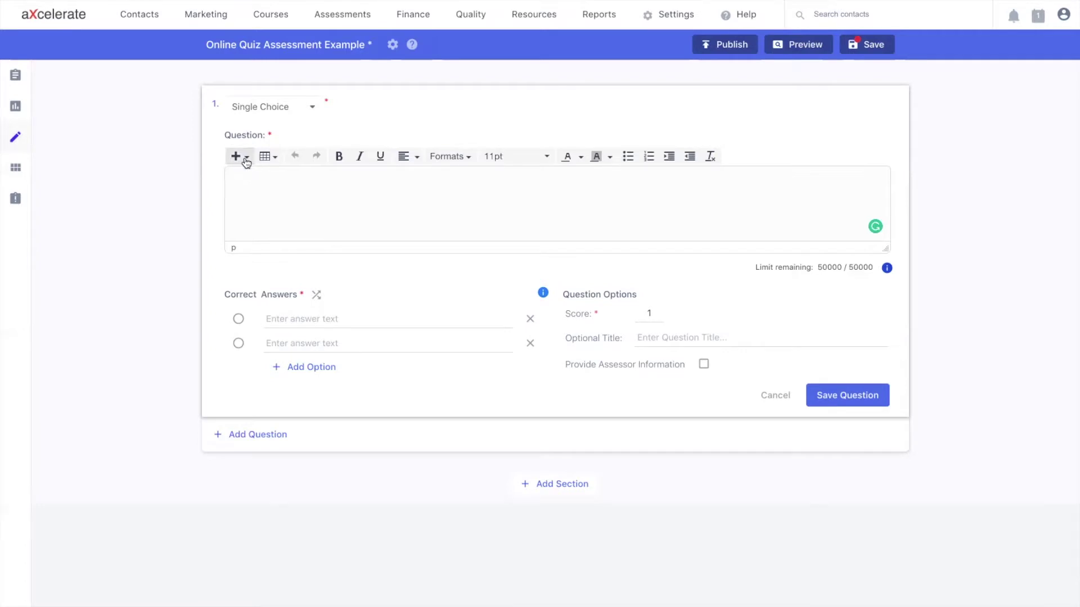
- Copy the address of axcelerateLogoSmall.png from the Images Library and use it as the source for a new image in the question
left_click(245, 163)
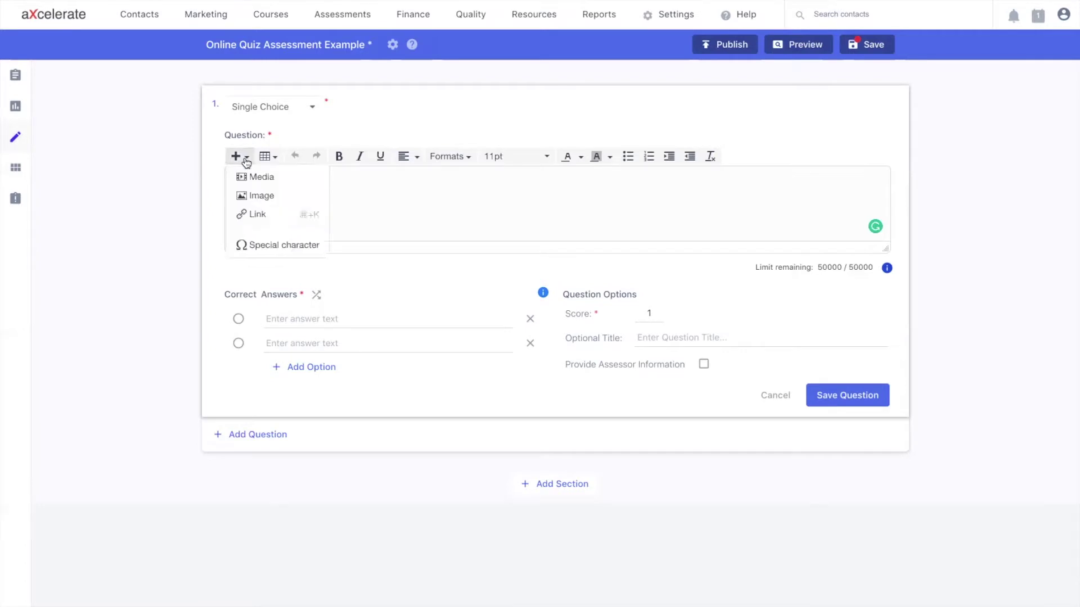
left_click(251, 201)
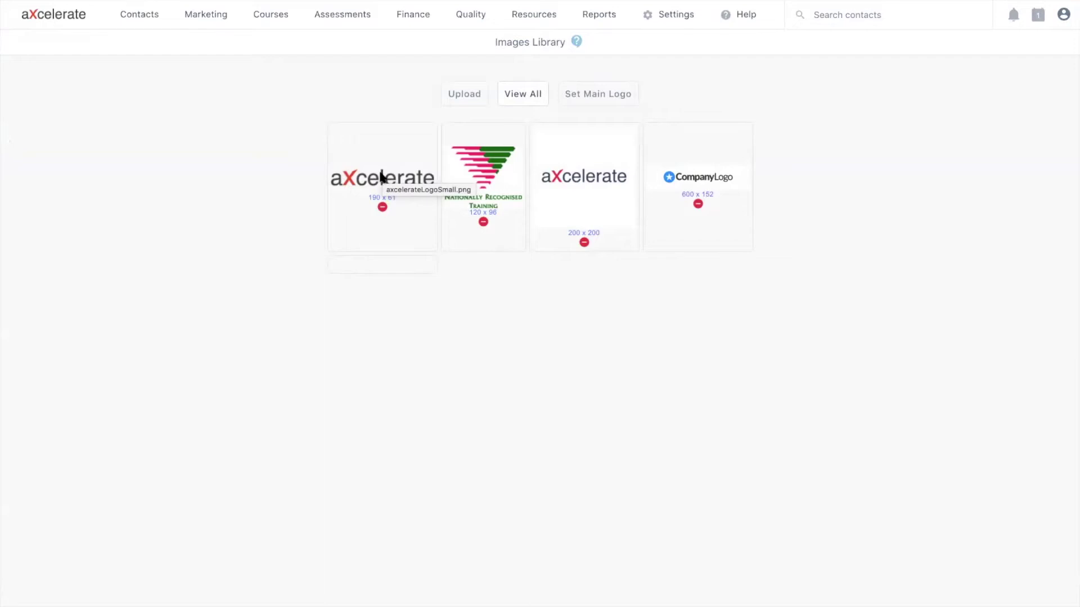
right_click(380, 177)
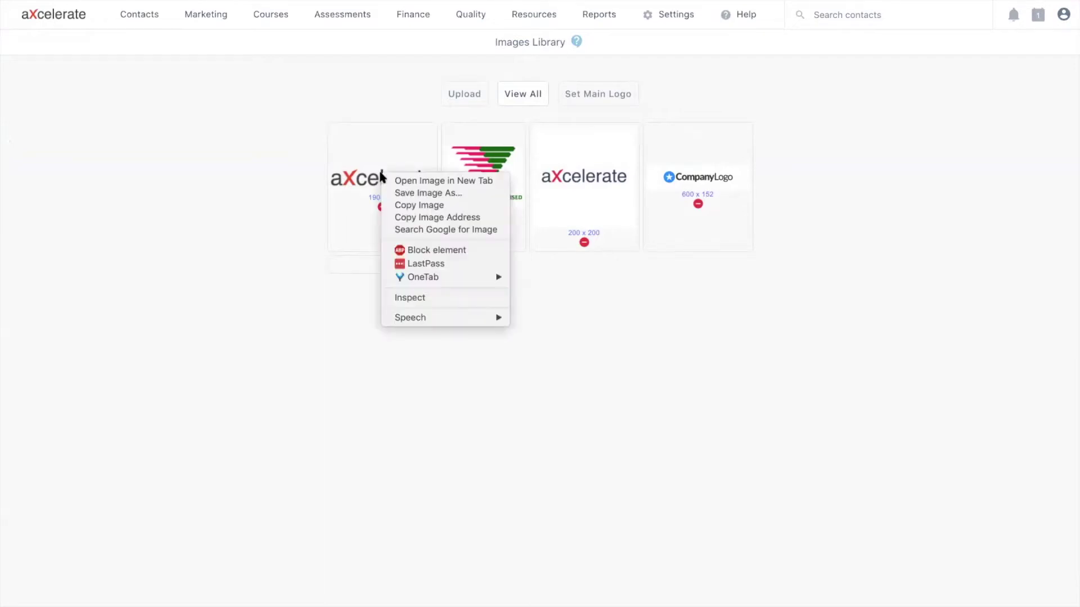
left_click(423, 222)
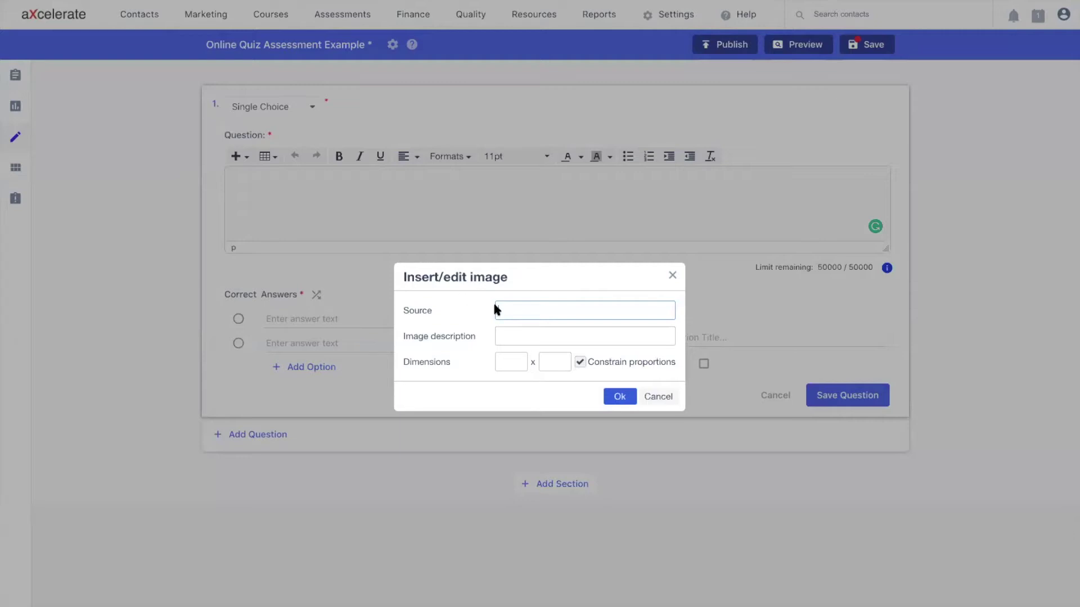
key("ctrl+v")
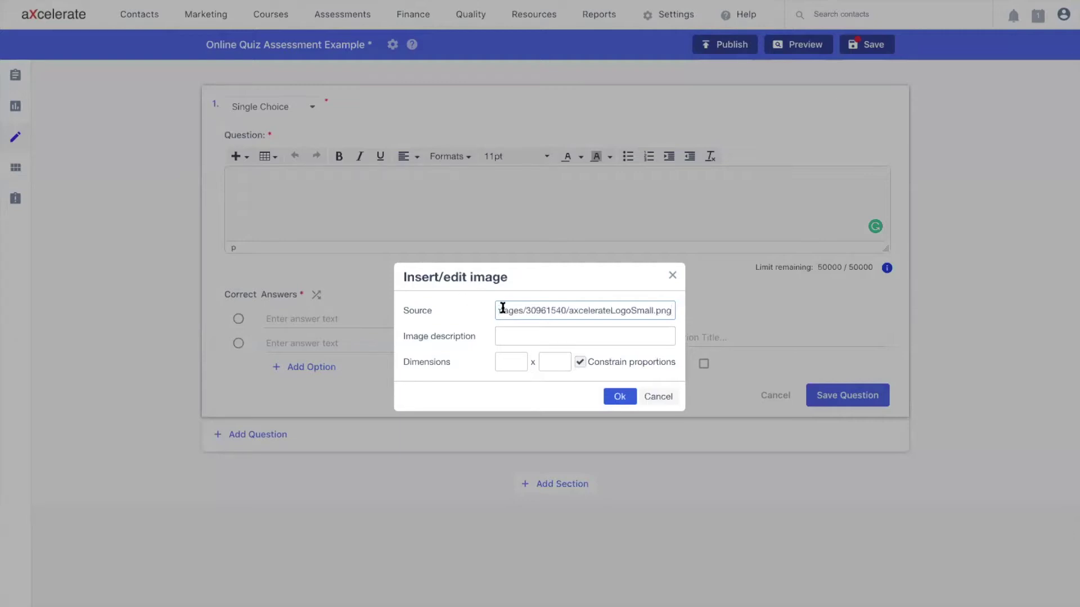
- Set the image description to "aXcelerate logo image" and insert the image at 190 x 61
left_click(532, 336)
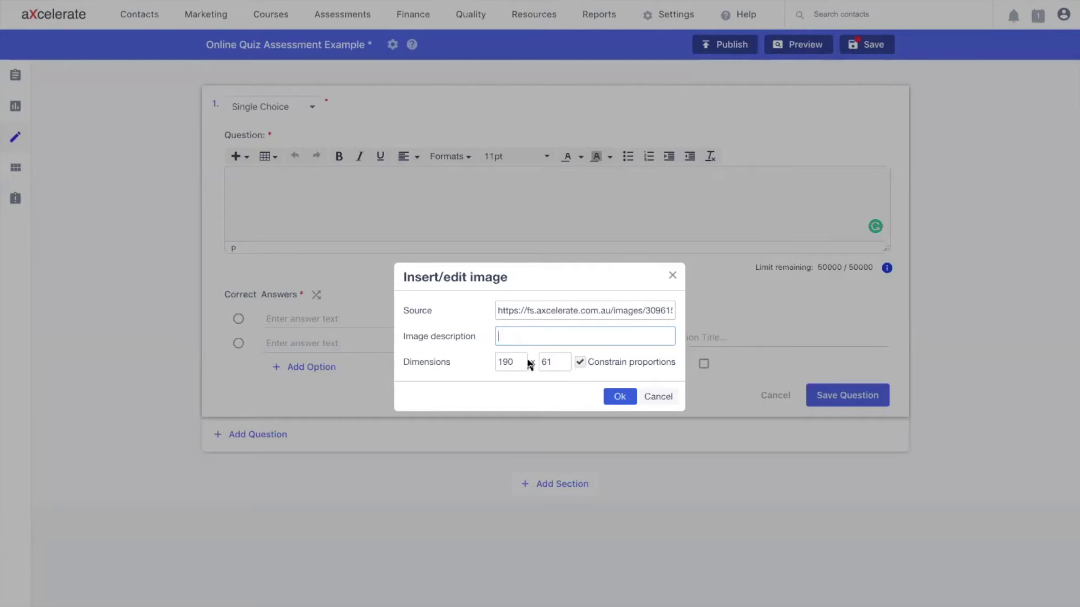
type("aXcelerate logo image")
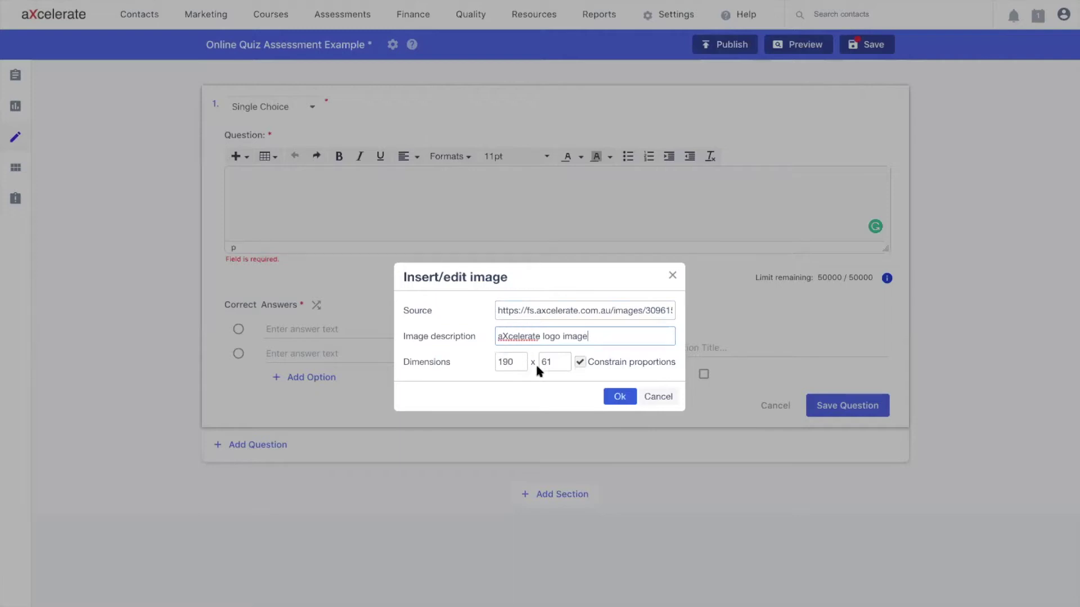
left_click(618, 396)
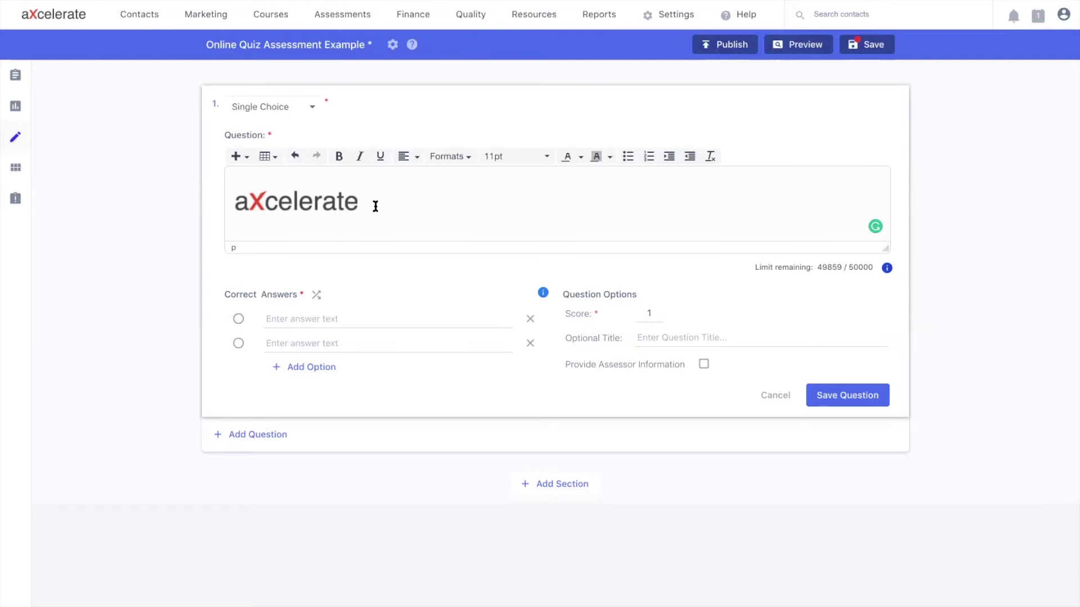
- Delete the logo image from the question and begin a new link, reviewing its target options and leaving the target at None
key("BackSpace")
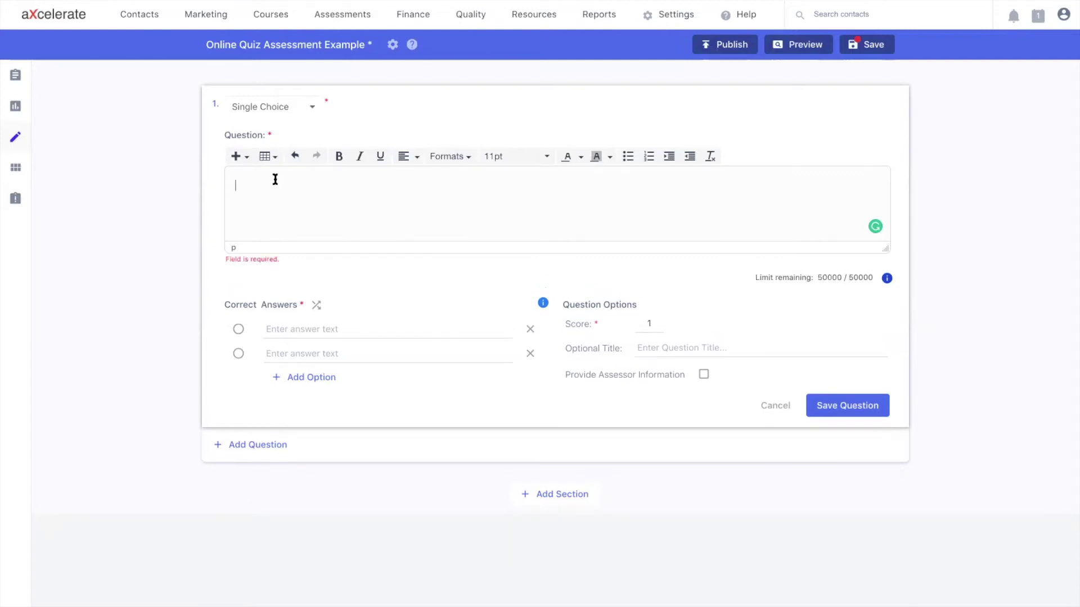
left_click(242, 157)
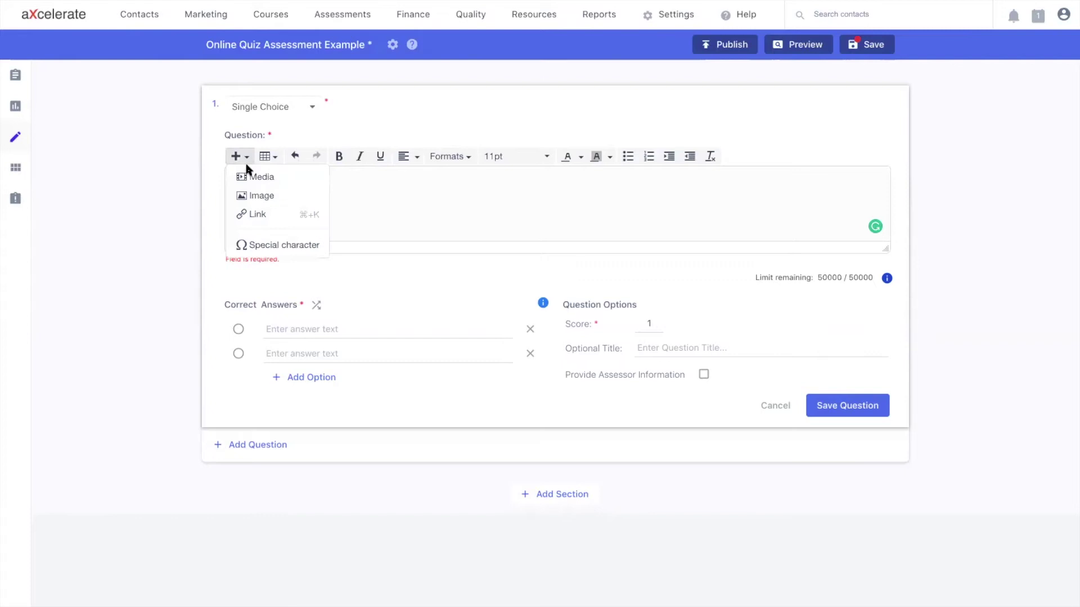
left_click(260, 214)
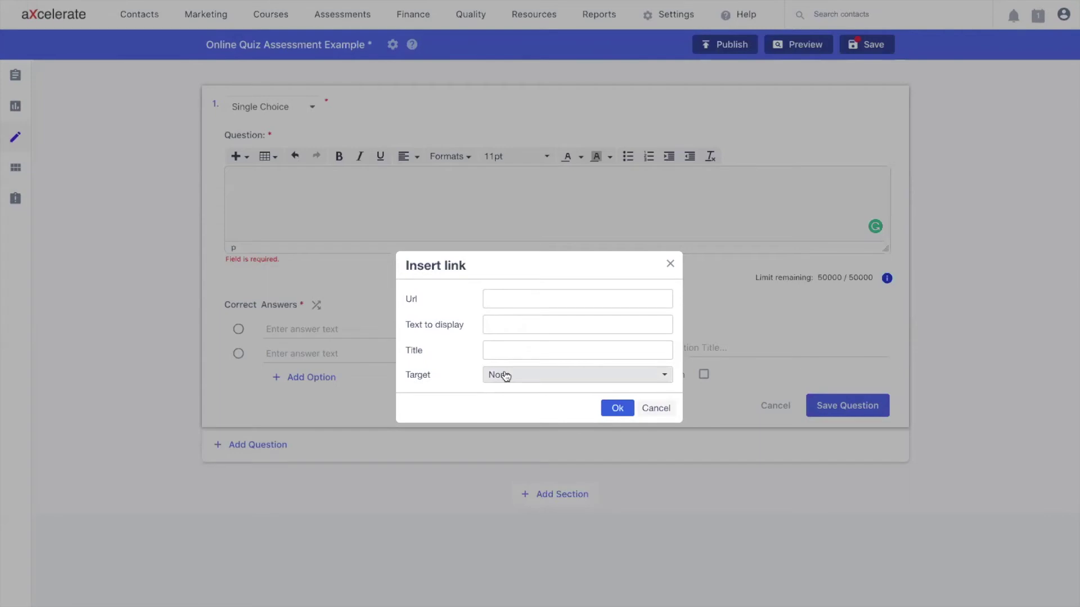
left_click(505, 376)
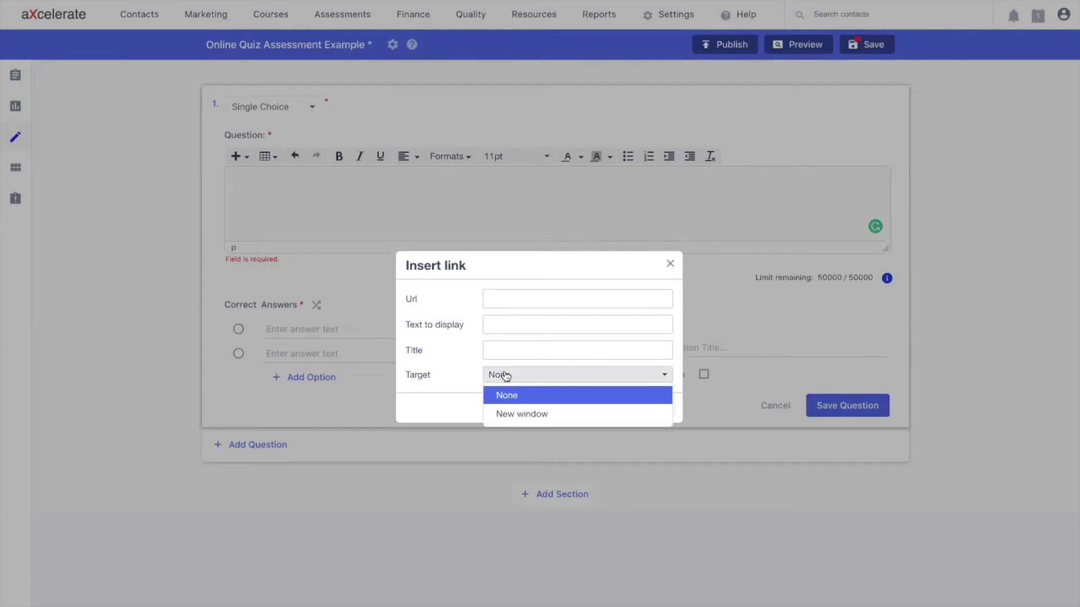
left_click(506, 376)
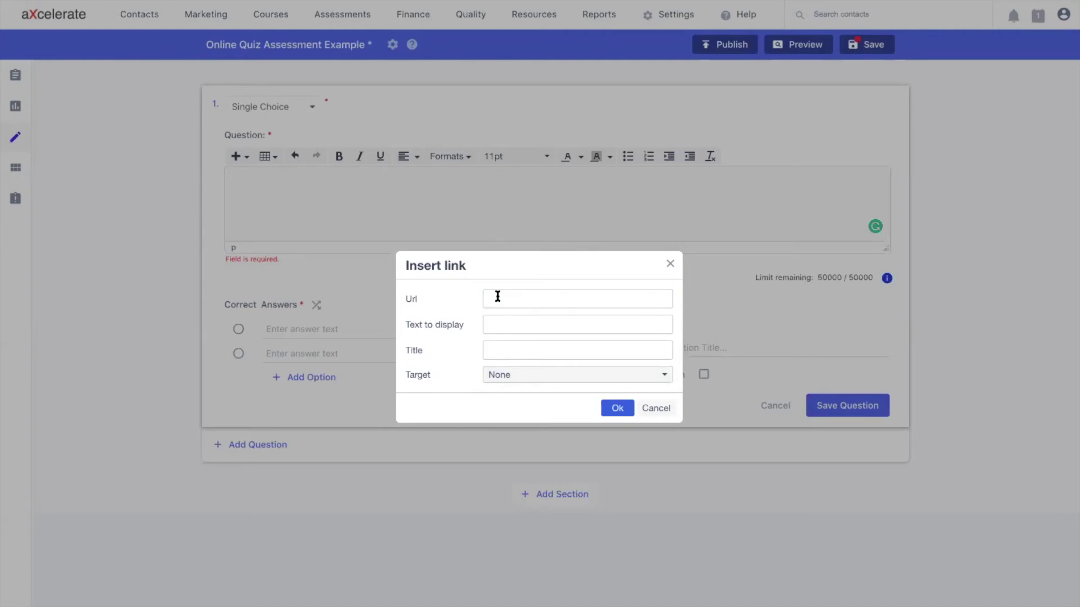
- Insert a link to the copied YouTube video address with the display text "Video", and remove it from the question again
left_click(498, 297)
key("ctrl+v")
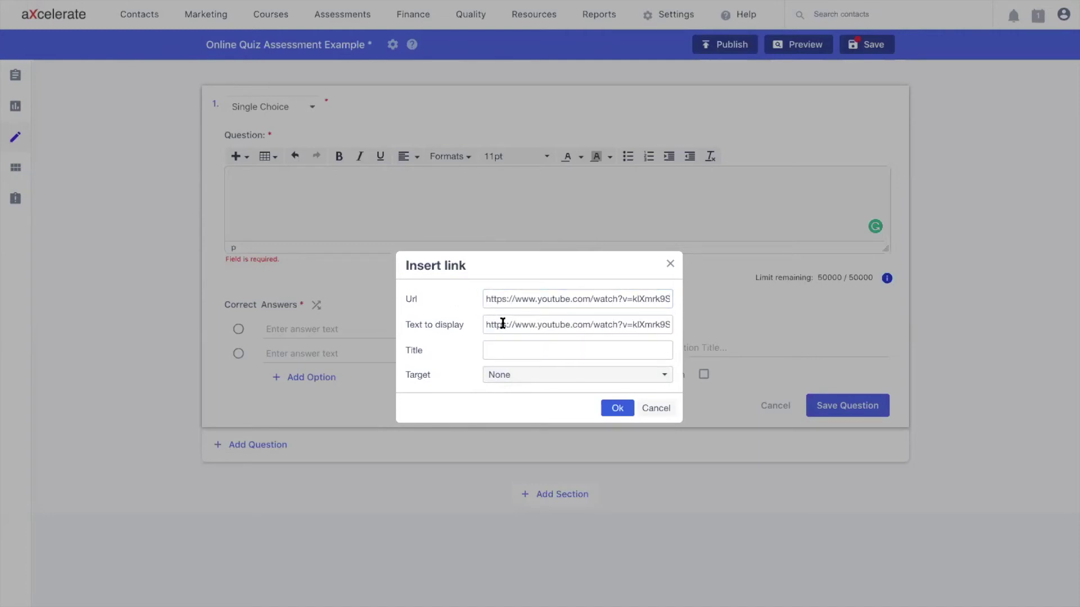
double_click(502, 324)
triple_click(502, 324)
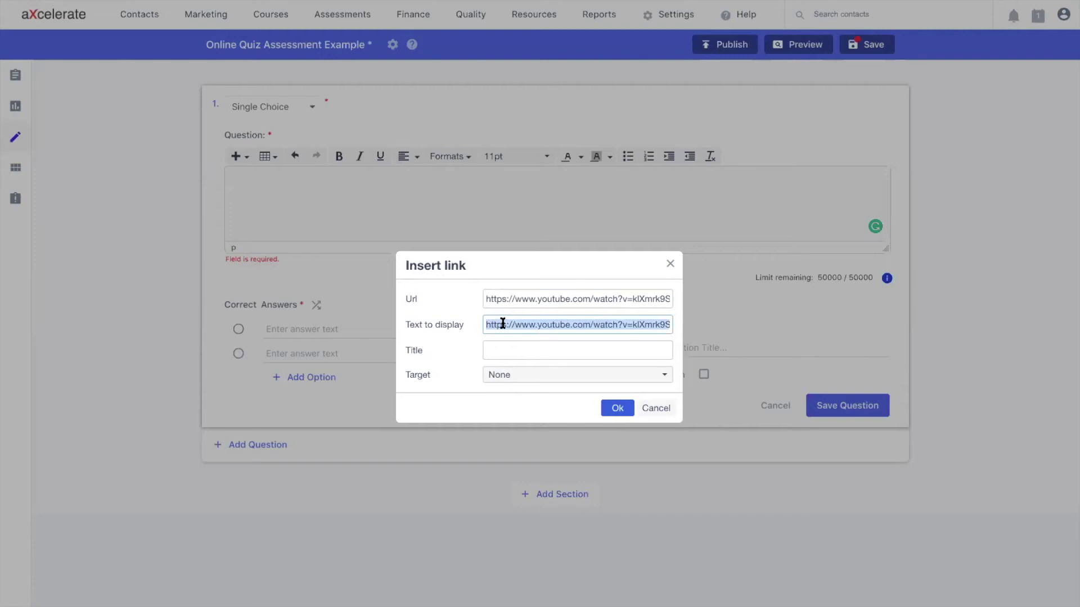
type("Video")
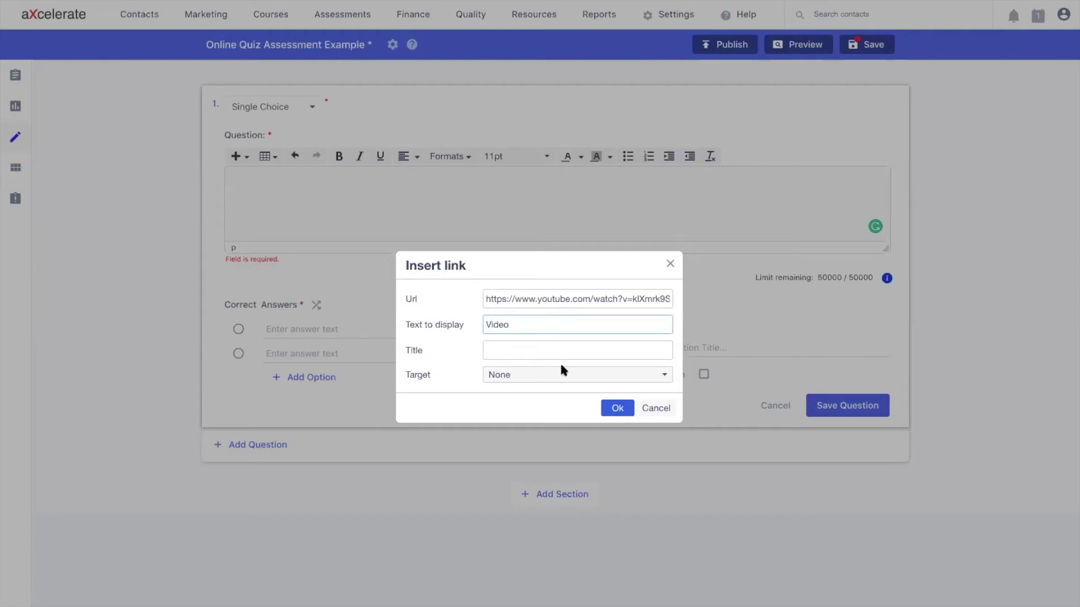
left_click(608, 406)
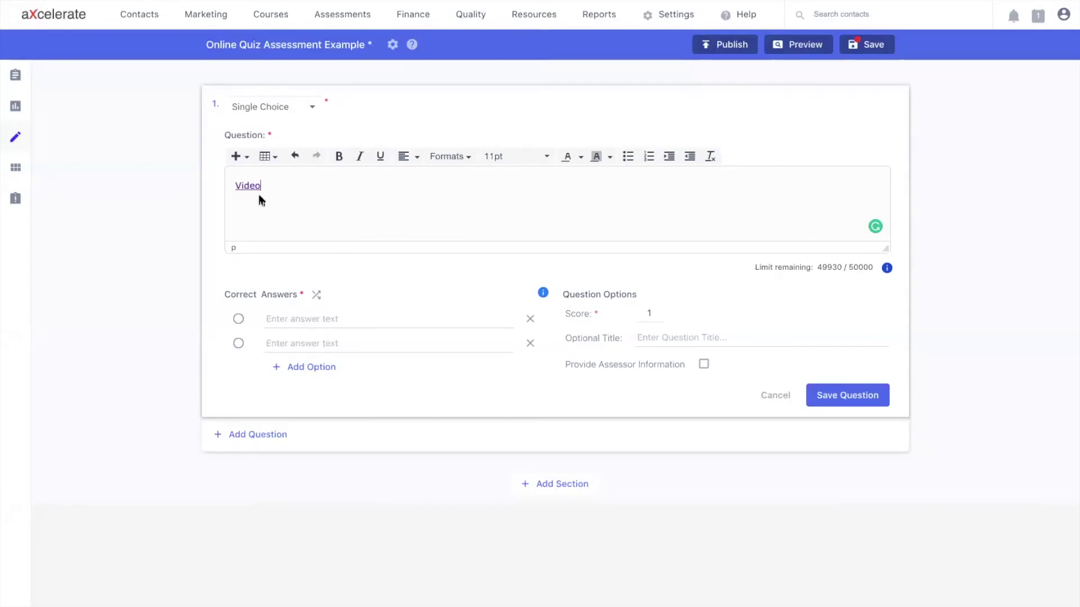
key("ctrl+z")
- Look through the special characters available for the question and return to the question without inserting one
left_click(246, 158)
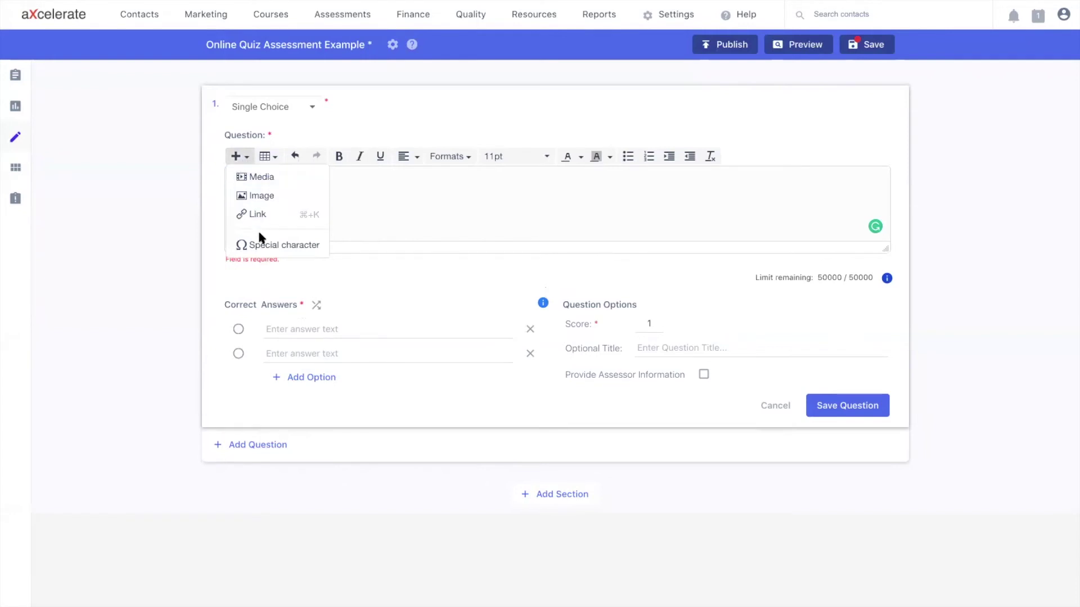
left_click(272, 245)
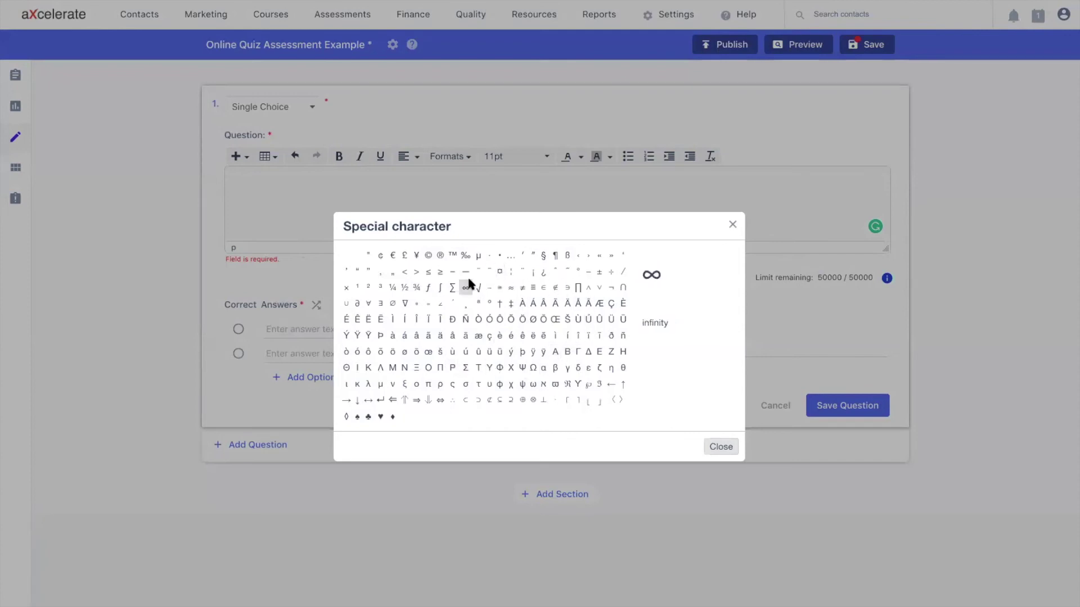
left_click(287, 188)
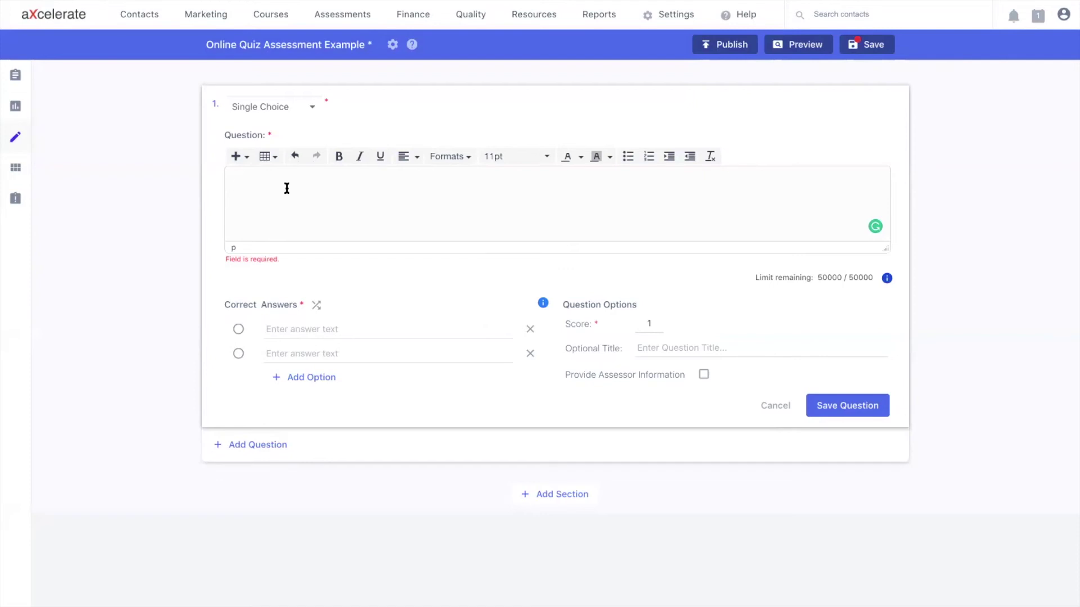
- Insert a 2 x 2 table into the empty question text
left_click(269, 161)
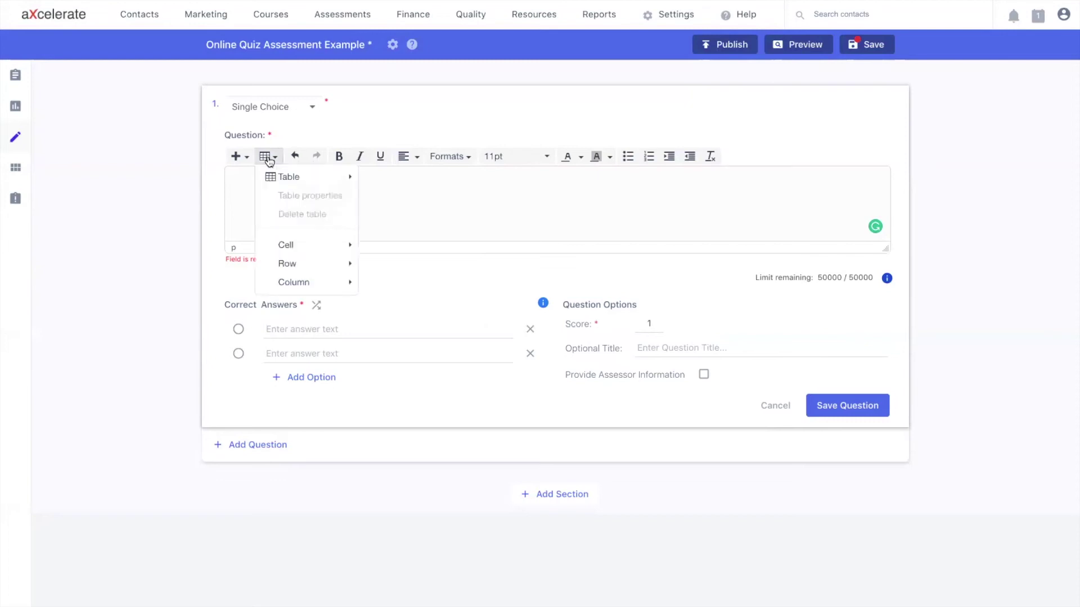
mouse_move(315, 177)
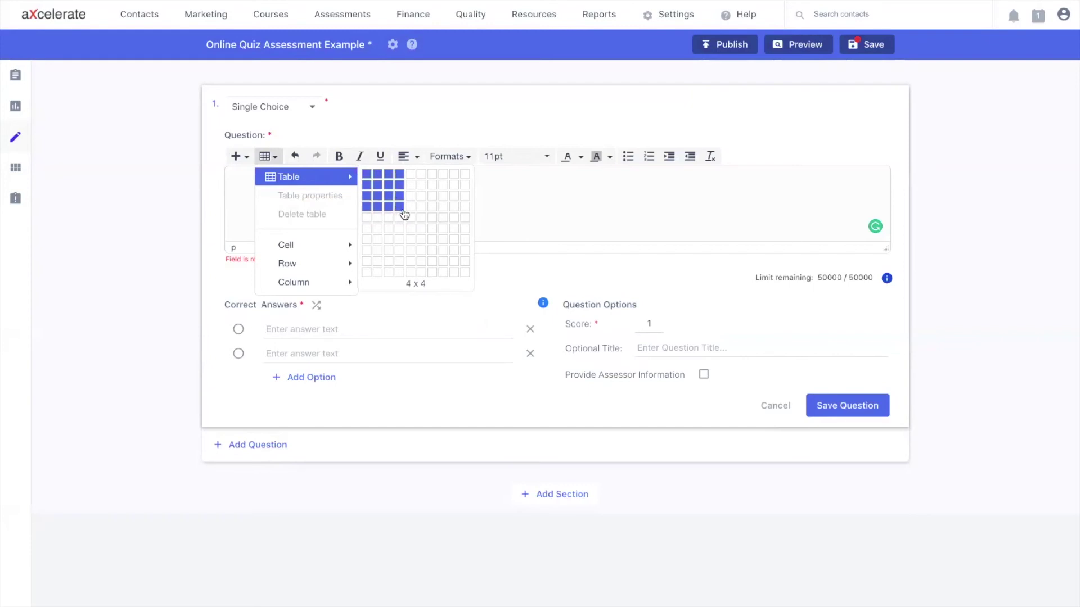
left_click(378, 186)
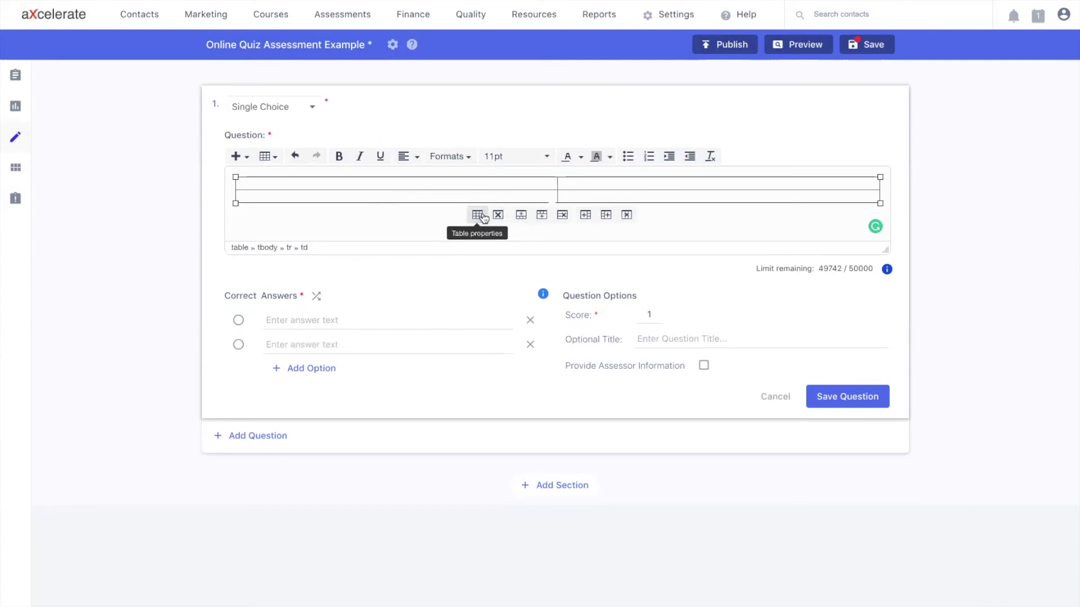
- Review the table's general and advanced properties without changing them, and narrow the table to roughly two thirds of its width
left_click(478, 216)
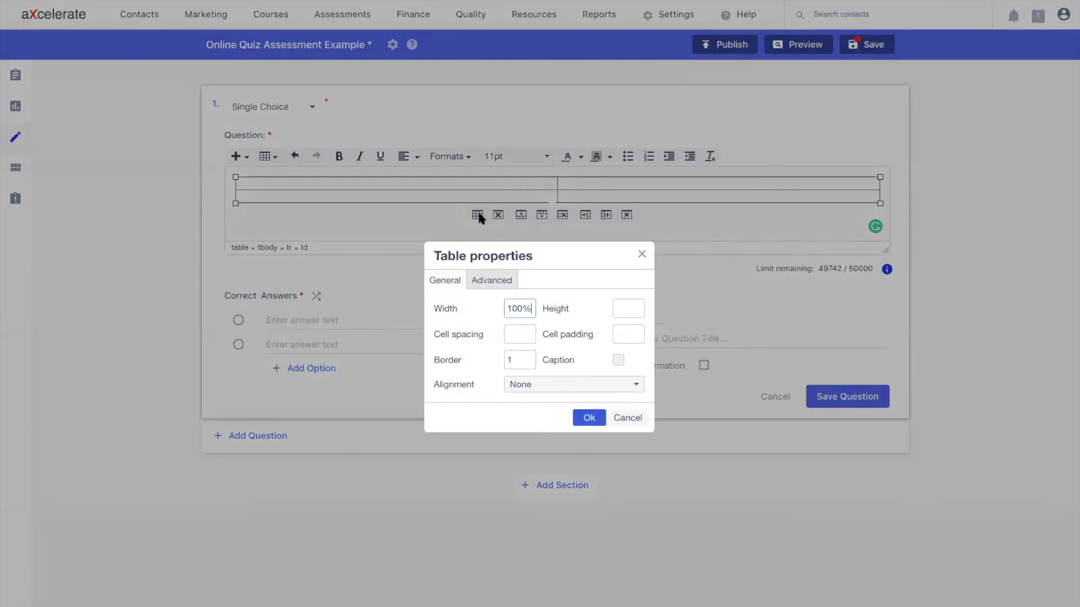
left_click(494, 282)
left_click(642, 253)
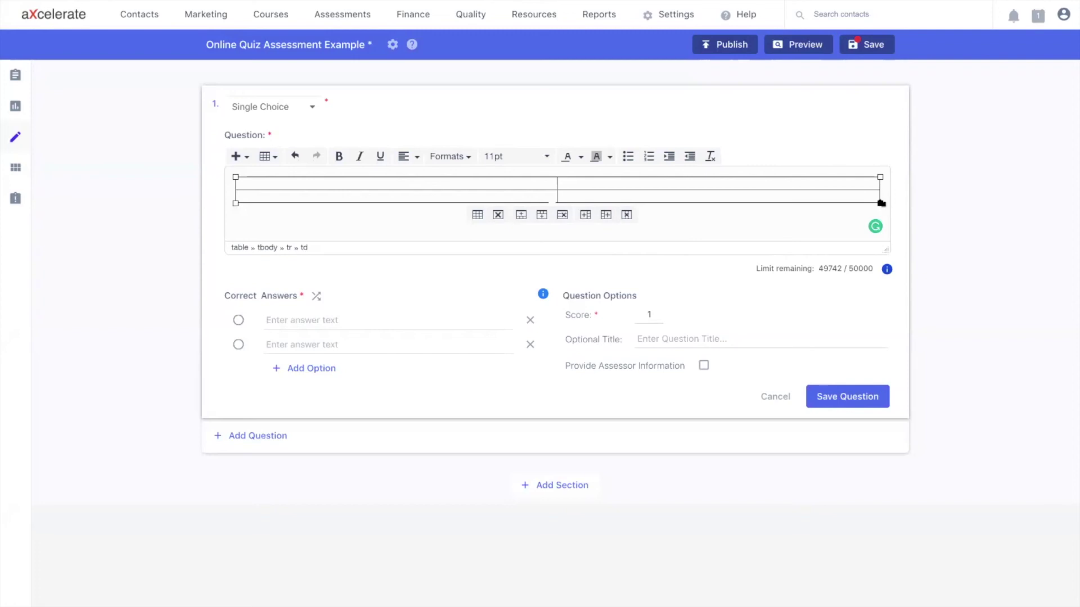
left_click_drag(881, 205, 684, 211)
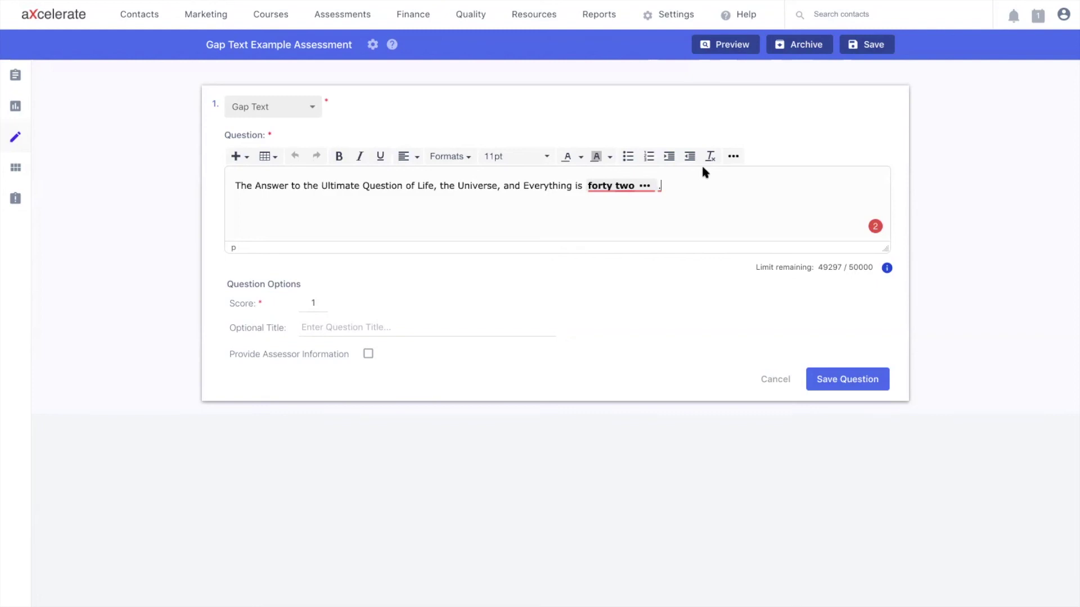
- Select the entire question text of the gap text question in Gap Text Example Assessment
key("ctrl+a")
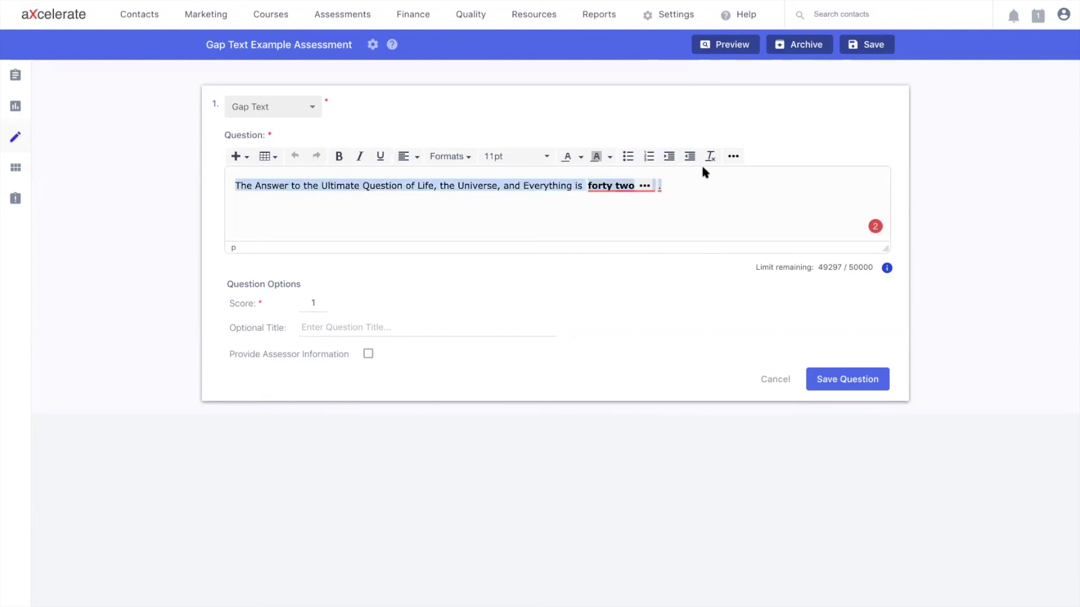